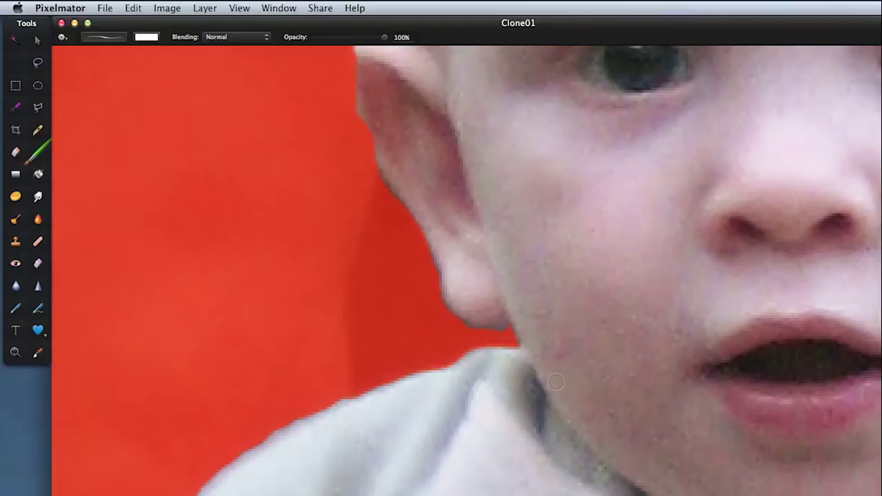
- Set the brush colour to black and mask out the notch between the child's ear and hair
left_click_drag(482, 138, 477, 495)
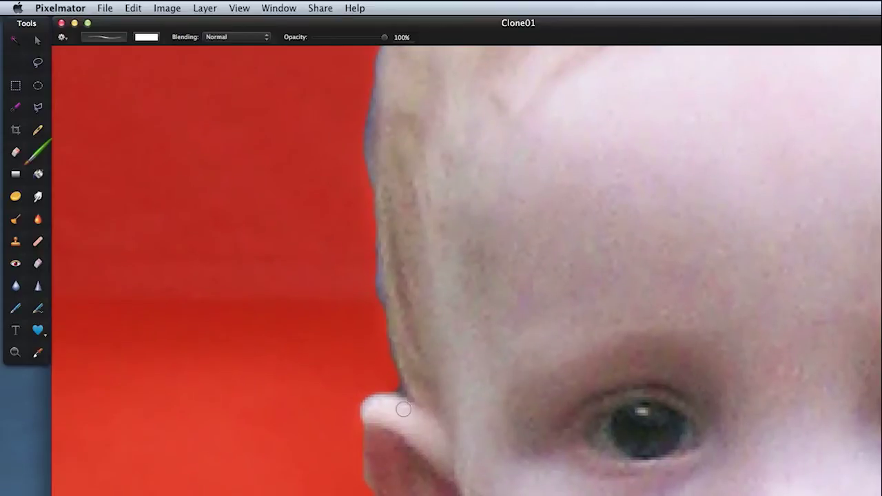
left_click(147, 38)
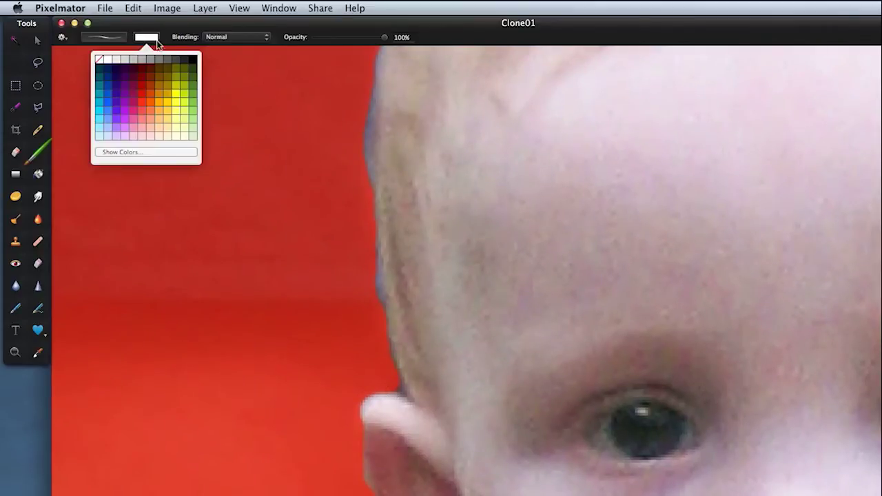
left_click(193, 61)
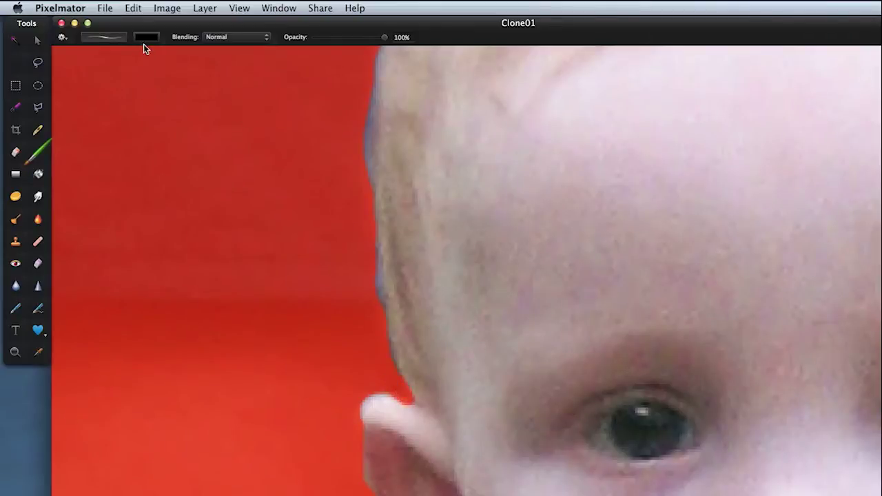
- Refine the quick mask along the side of the child's head, switching the brush to white and back to black to trim the excess edge
left_click(147, 39)
left_click(108, 61)
left_click_drag(313, 240, 274, 375)
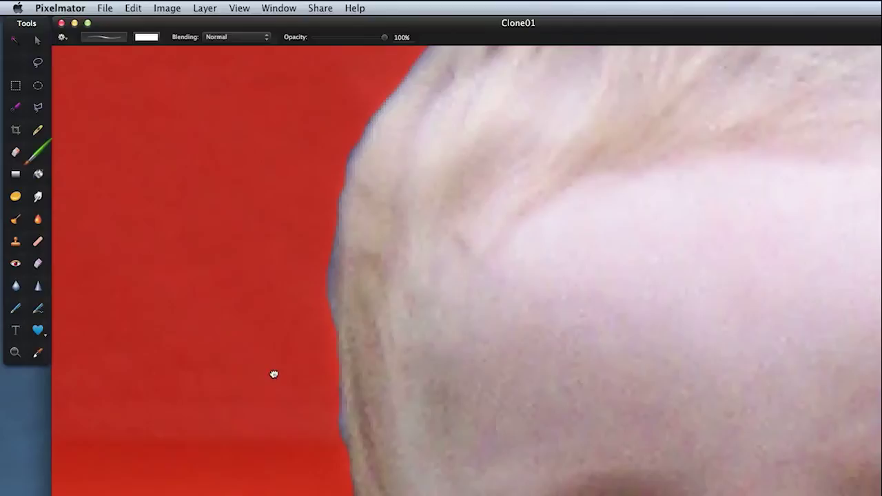
left_click(147, 38)
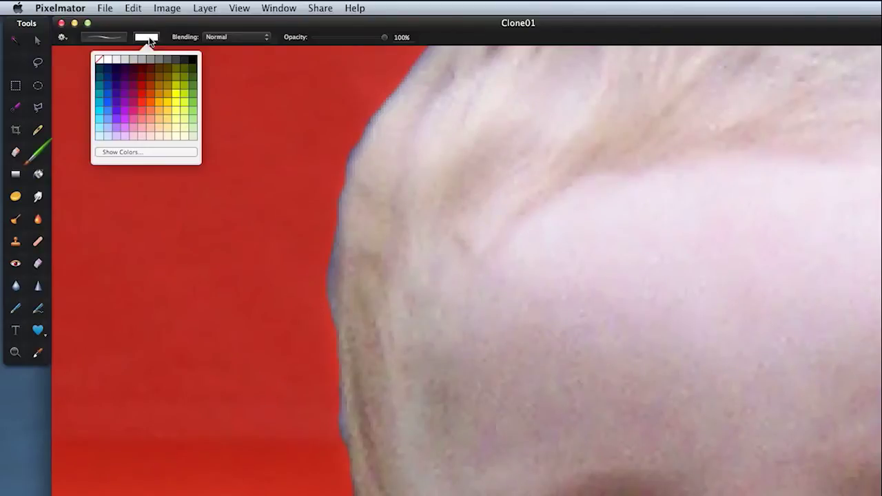
left_click(191, 62)
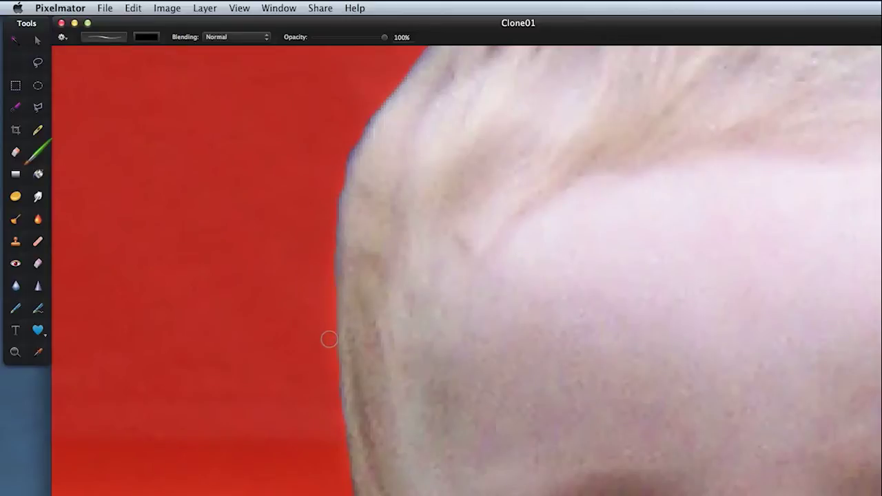
left_click_drag(444, 176, 273, 420)
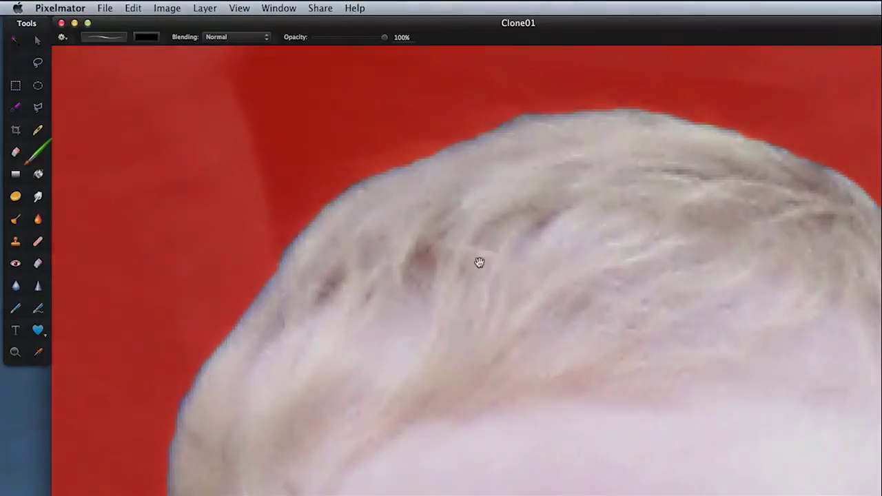
left_click_drag(479, 262, 243, 218)
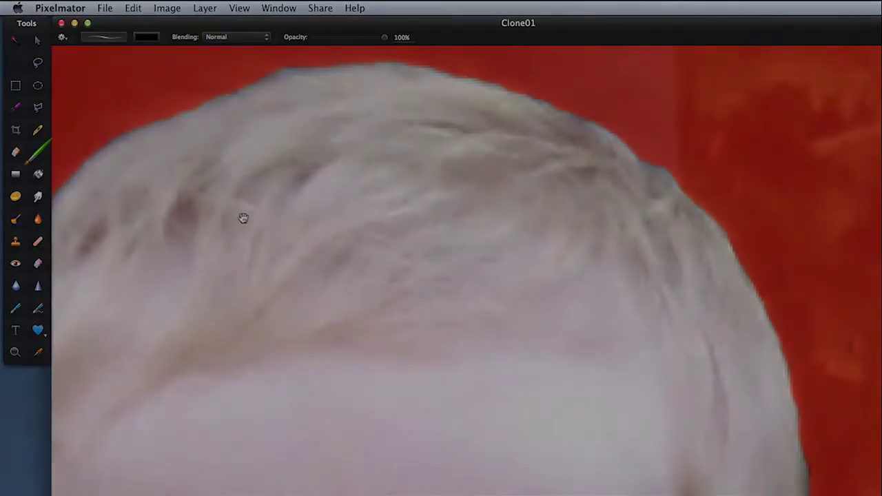
scroll(243, 218, "down", 3)
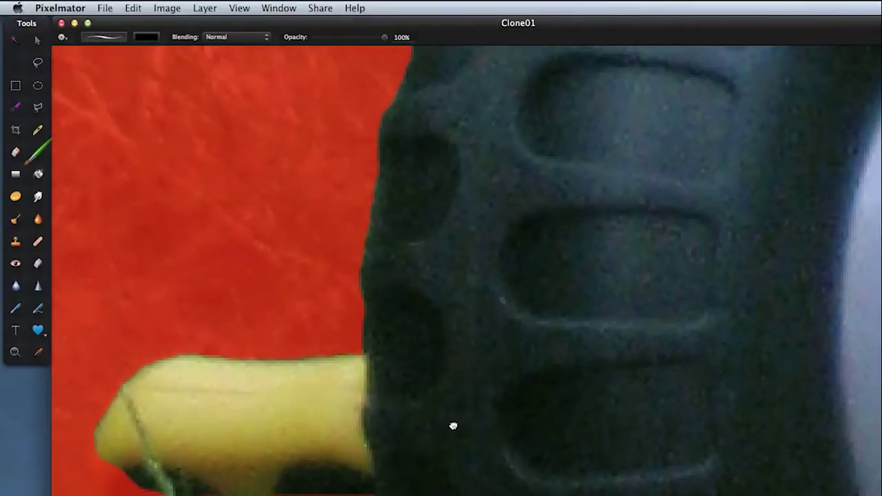
- Fit the whole photo in the view and leave Quick Mask mode to turn the mask into a selection
left_click(14, 354)
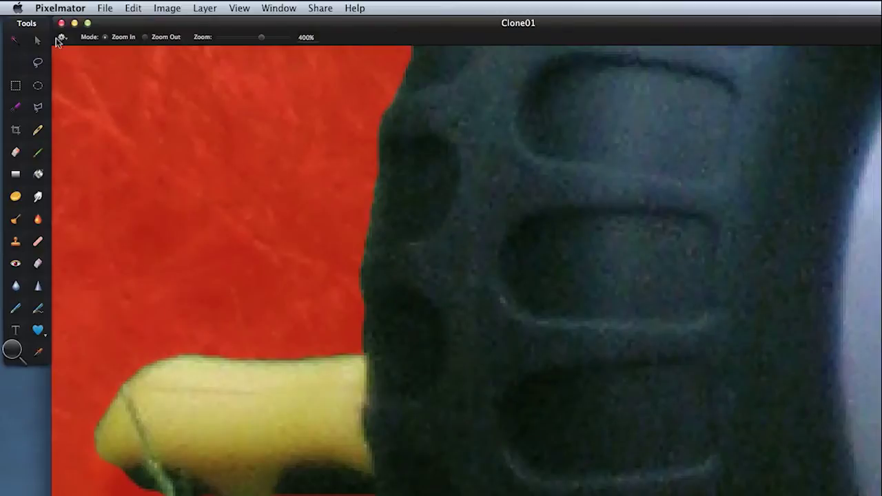
left_click(62, 37)
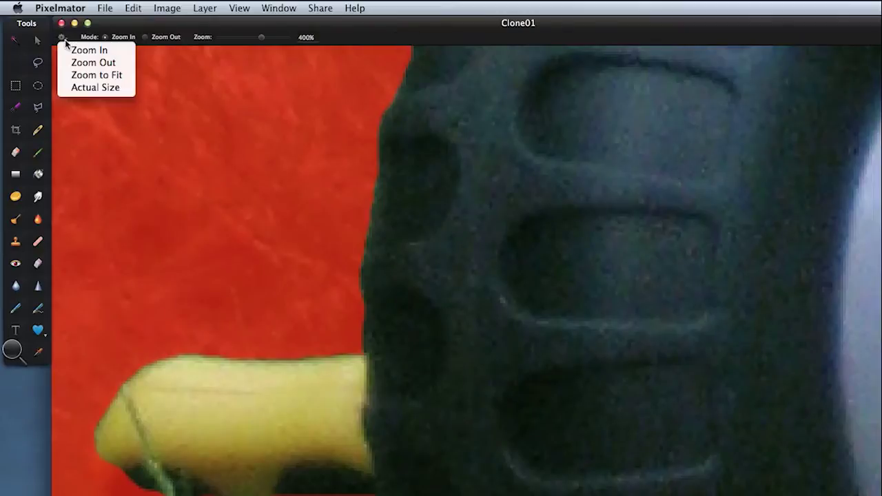
left_click(111, 76)
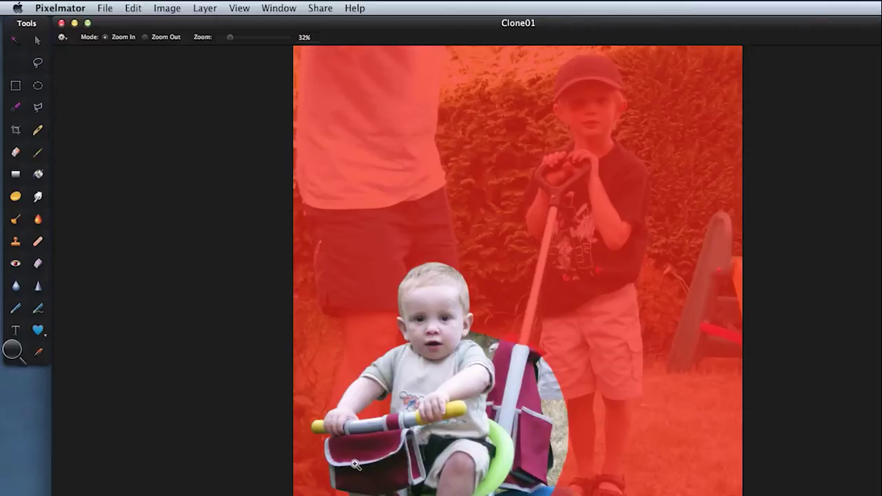
key("q")
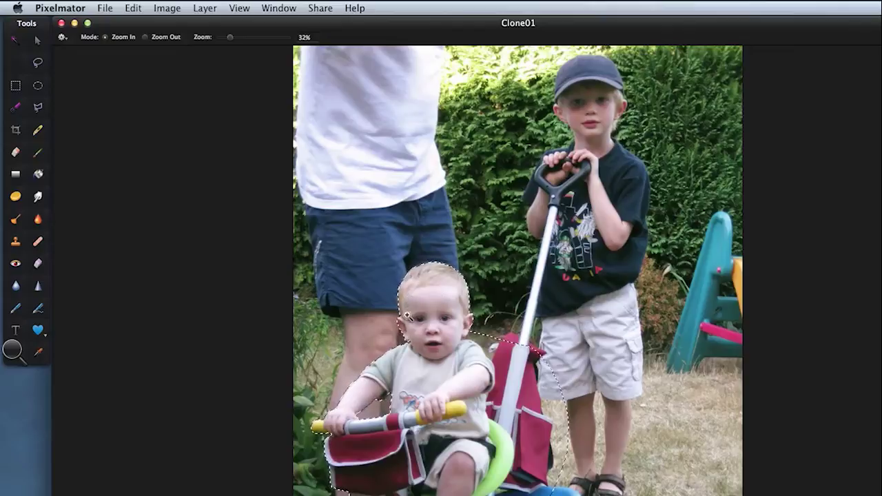
- Slightly feather the selection with Refine Selection, checking the edge around the child's head up close
left_click(413, 295)
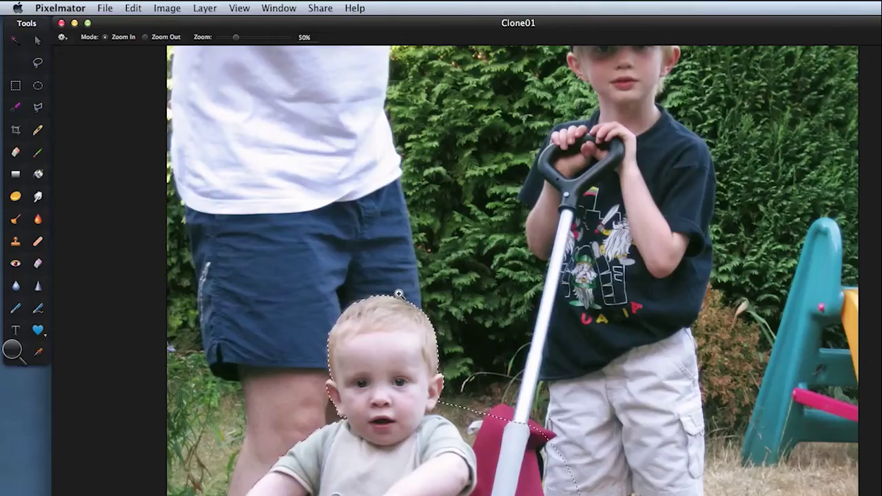
left_click(357, 341)
left_click(344, 334)
left_click(434, 337)
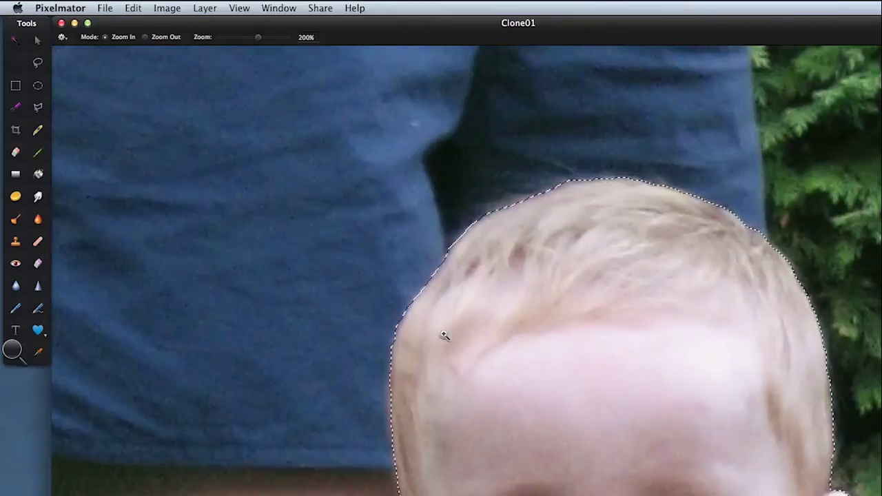
left_click(133, 7)
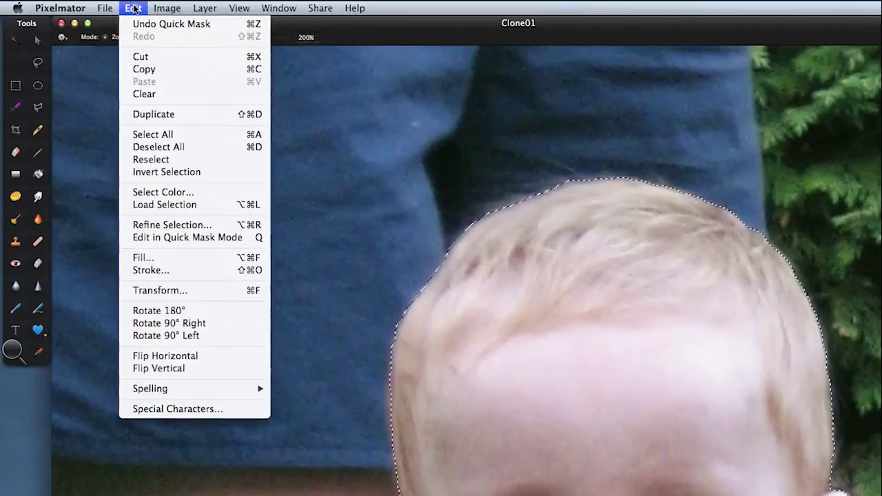
left_click(168, 226)
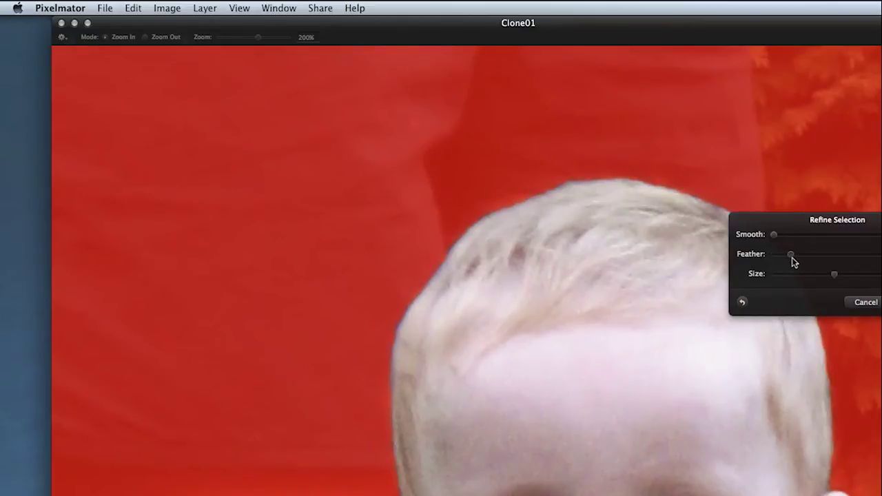
key("Return")
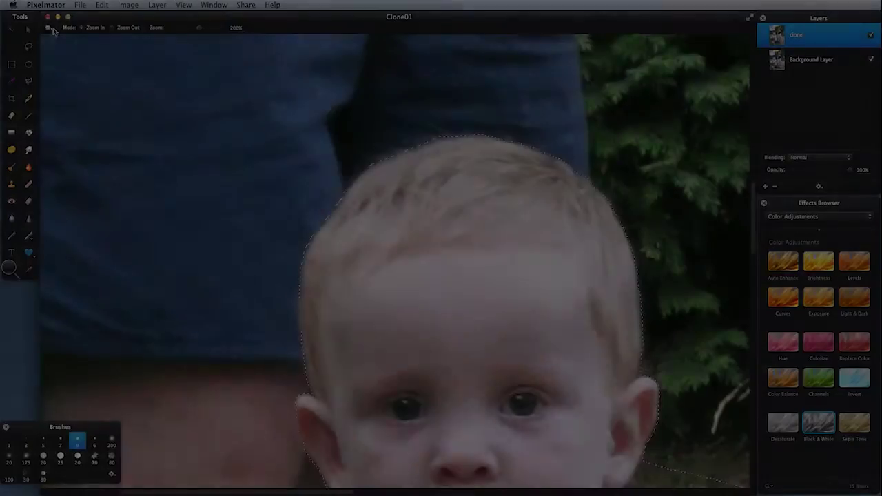
- Activate the Clone Stamp tool with the soft 175 brush and move the Brushes palette beside the upper part of the photo
left_click(62, 36)
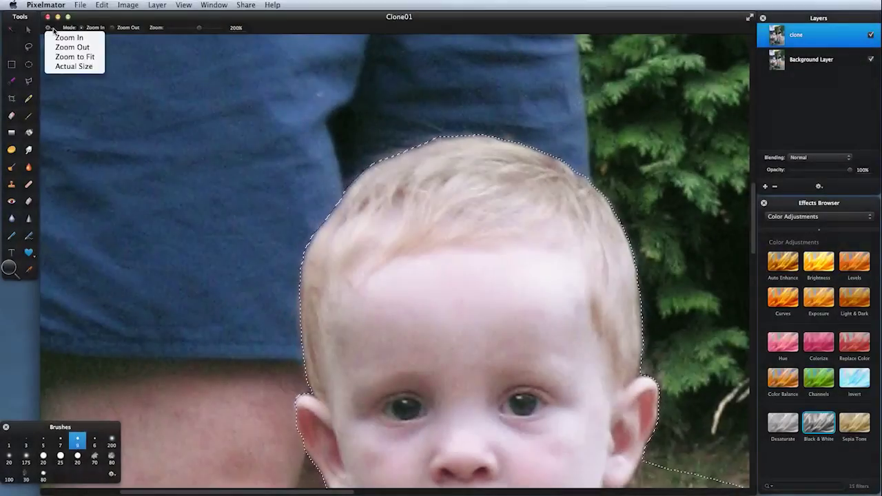
left_click(74, 57)
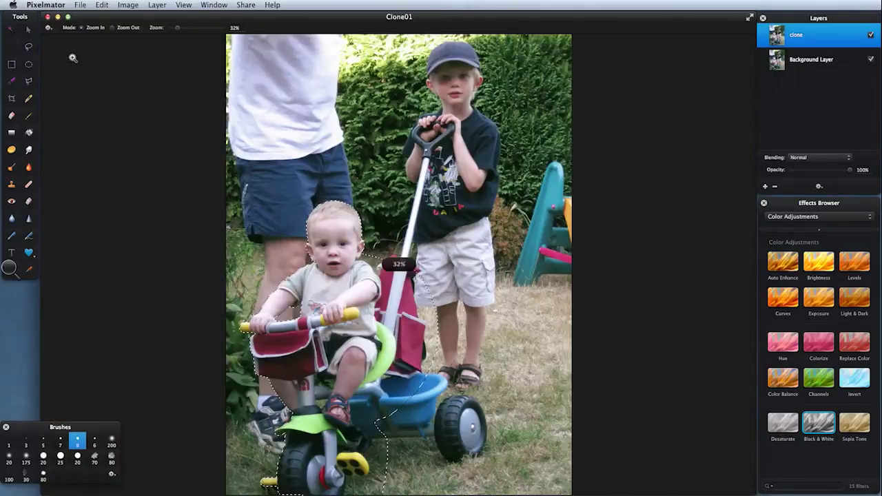
left_click(11, 184)
left_click(26, 456)
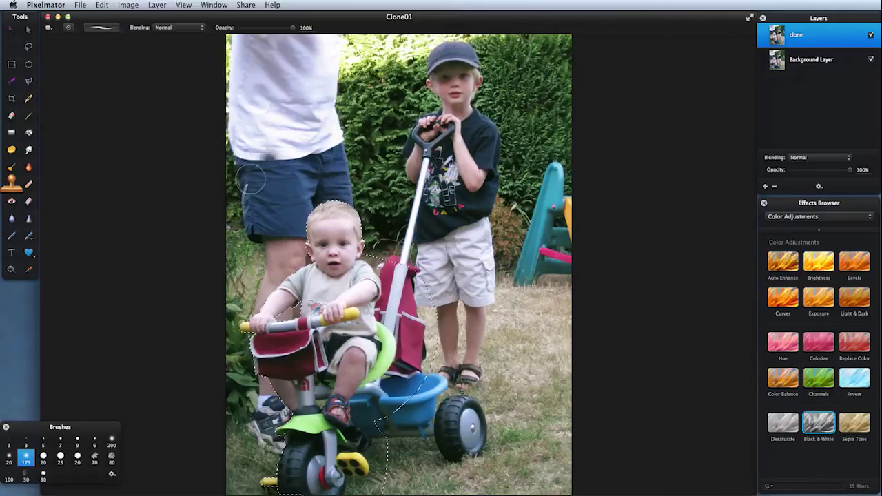
mouse_move(46, 428)
left_mouse_down()
mouse_move(49, 408)
mouse_move(99, 345)
mouse_move(158, 136)
mouse_move(163, 75)
mouse_move(115, 67)
left_mouse_up()
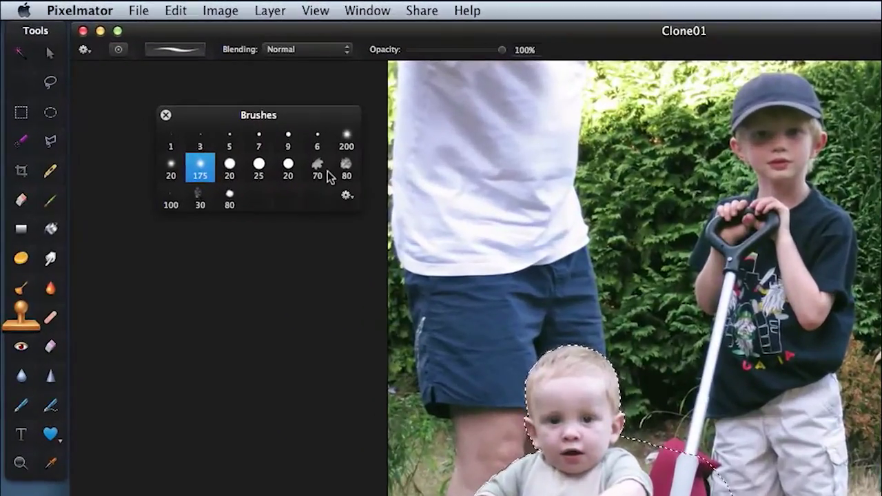
- Enlarge the hard round 20 brush to 175, try it on the hedge beside the shirt and undo the attempt
left_click(232, 171)
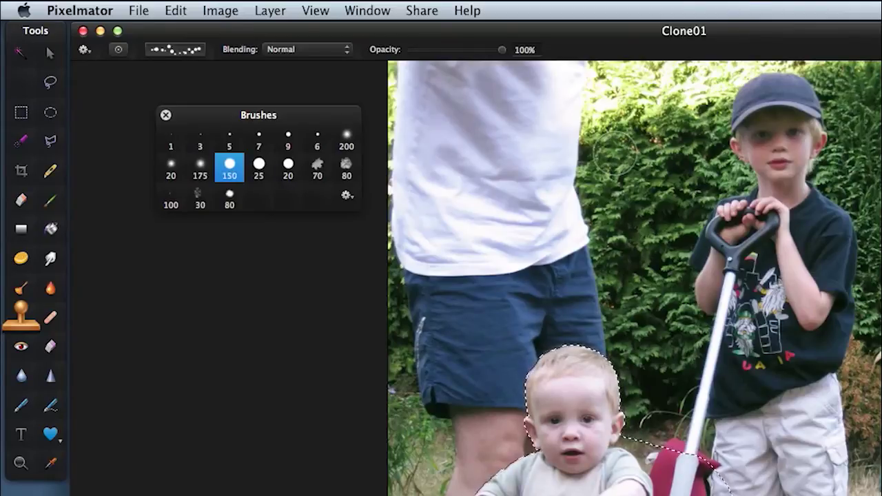
left_click(614, 153)
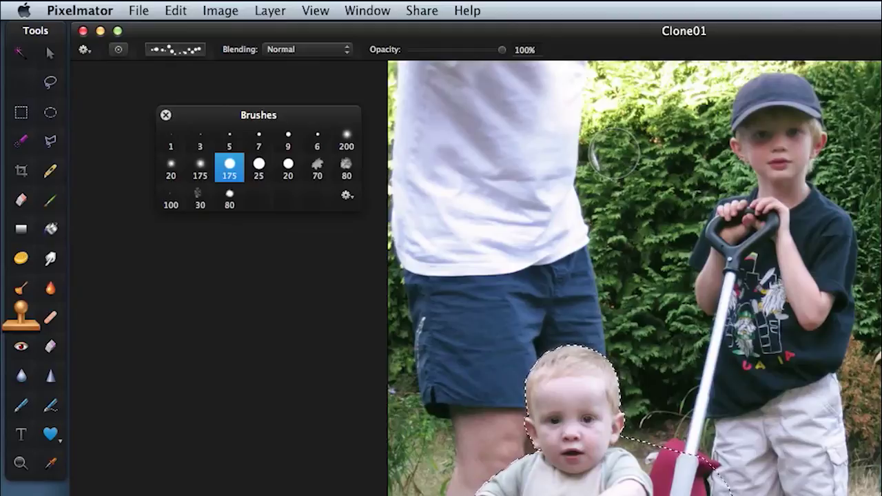
key("super+z")
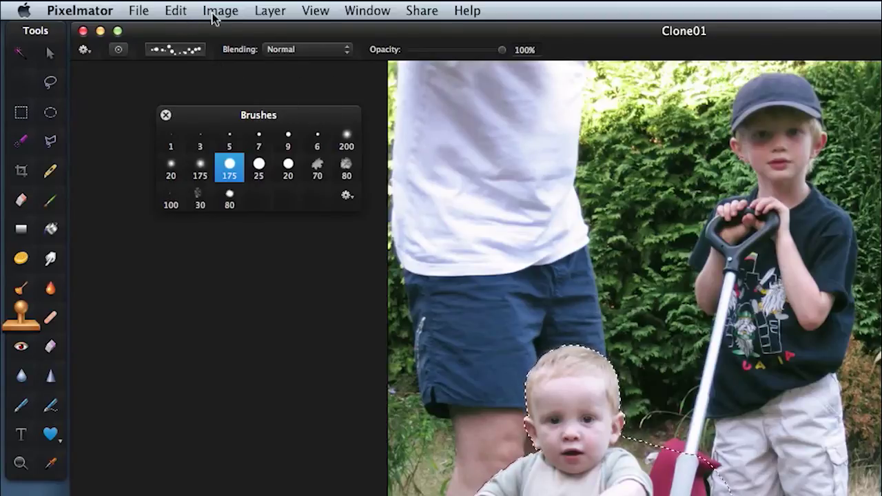
- Invert the selection and clone hedge foliage over the white shirt's edge beside the hedge, undoing the last stray stroke
left_click(177, 12)
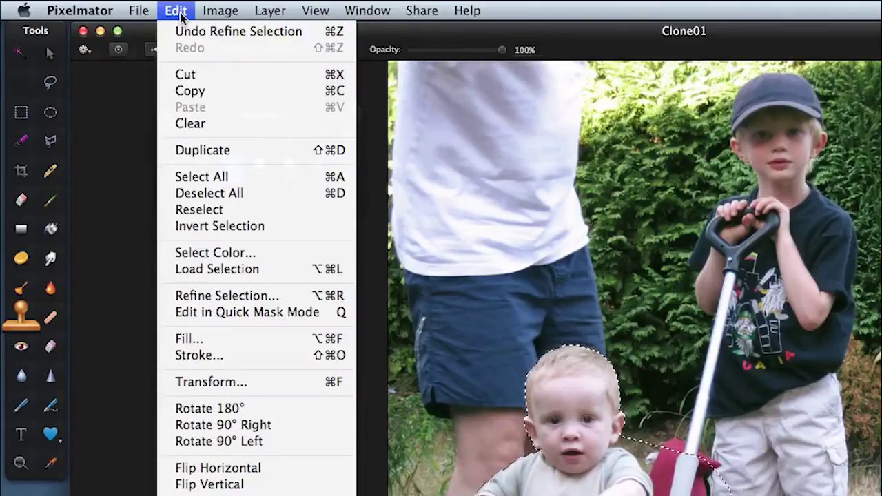
left_click(195, 228)
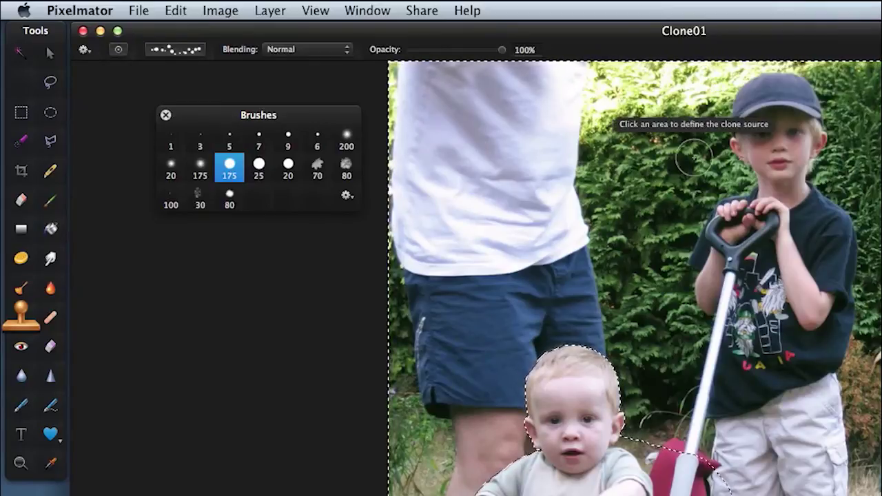
left_click(673, 168)
mouse_move(606, 178)
left_mouse_down()
mouse_move(579, 195)
mouse_move(579, 167)
mouse_move(561, 183)
mouse_move(565, 224)
mouse_move(561, 204)
left_mouse_up()
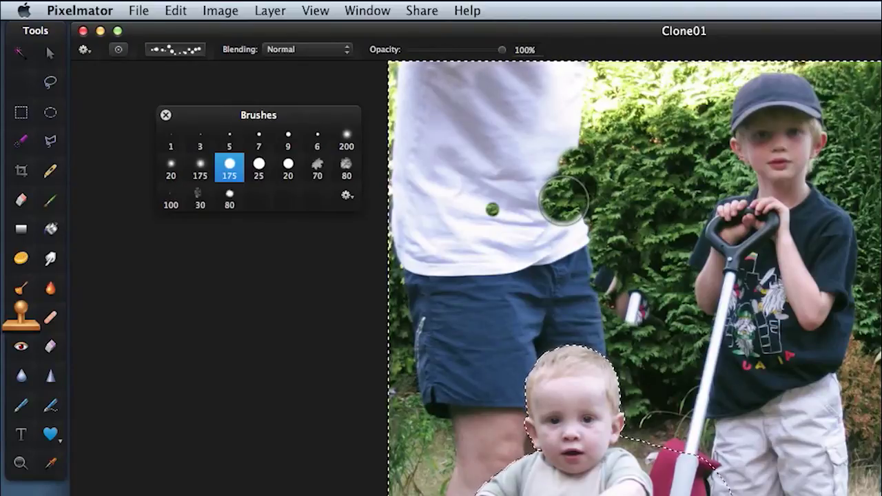
key("super+z")
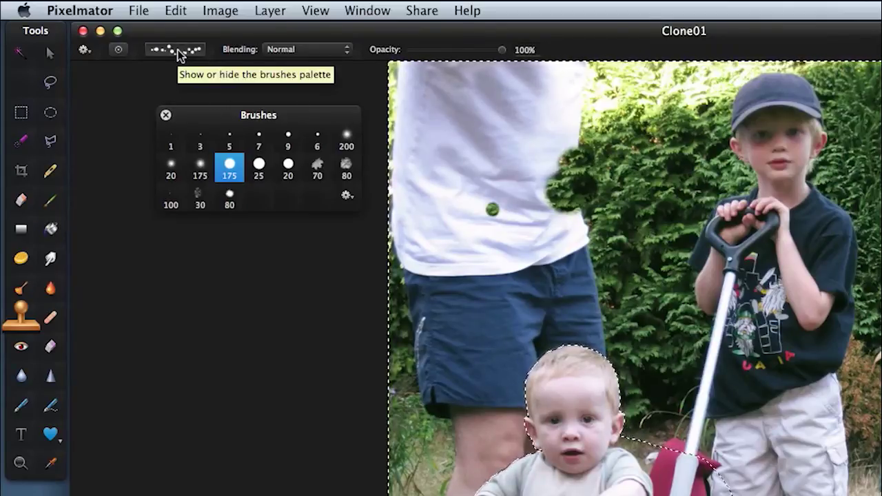
- Enlarge the hard round 25 brush to 175, sample the hedge and clone foliage further into the white shirt
left_click(260, 169)
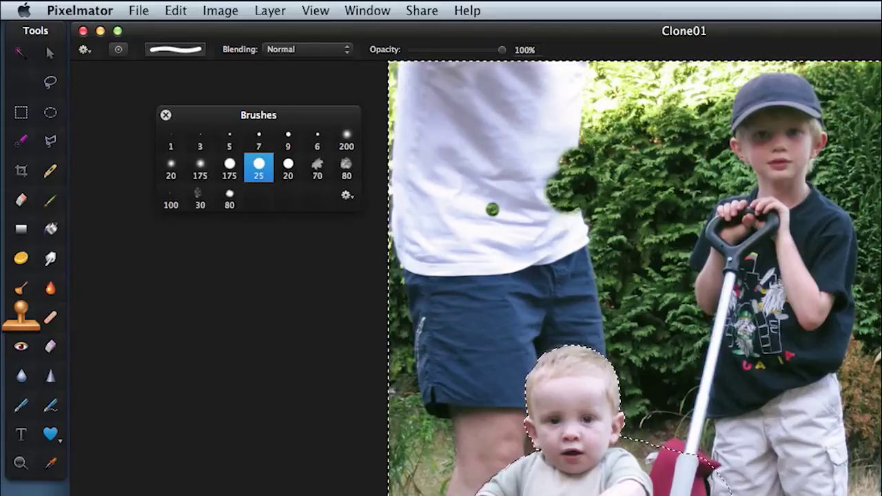
key("bracketright")
key("bracketright")
key("bracketright")
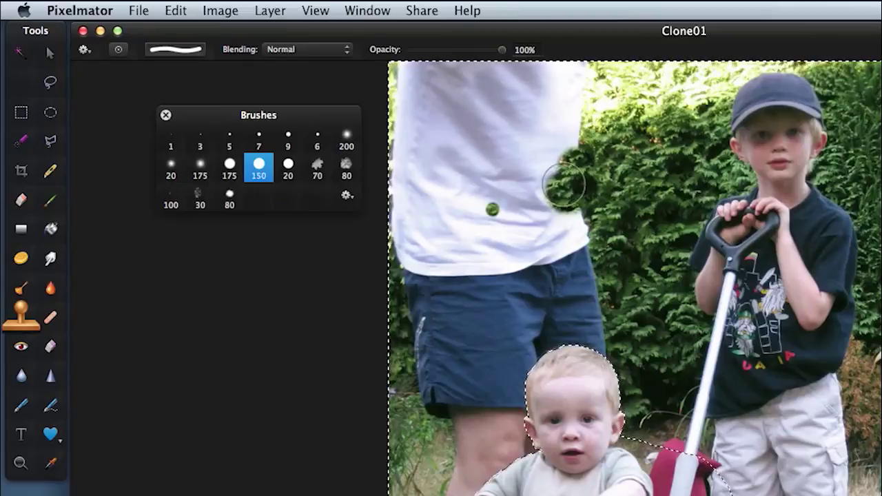
key("alt")
left_click(635, 161, "alt")
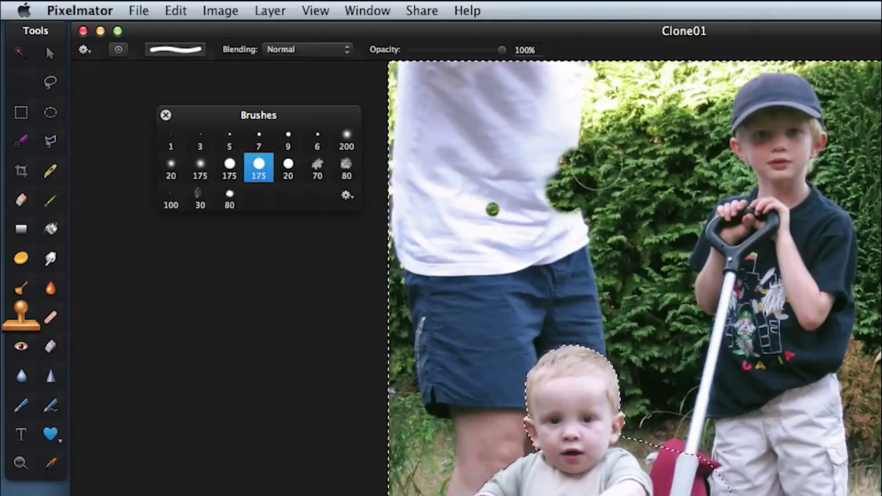
mouse_move(563, 173)
left_mouse_down()
mouse_move(543, 211)
mouse_move(574, 170)
mouse_move(577, 140)
mouse_move(538, 165)
mouse_move(577, 168)
mouse_move(578, 204)
mouse_move(546, 242)
mouse_move(606, 190)
mouse_move(574, 239)
mouse_move(529, 270)
mouse_move(553, 235)
mouse_move(538, 214)
mouse_move(508, 226)
mouse_move(542, 199)
mouse_move(545, 176)
mouse_move(496, 186)
left_mouse_up()
- Clone hedge foliage over the middle and upper parts of the white shirt, resampling different hedge areas between strokes
left_click(651, 191, "alt")
left_click(620, 232, "alt")
mouse_move(551, 185)
left_mouse_down()
mouse_move(529, 165)
mouse_move(482, 194)
mouse_move(570, 147)
mouse_move(545, 126)
mouse_move(509, 131)
mouse_move(551, 121)
mouse_move(500, 135)
mouse_move(578, 126)
mouse_move(605, 105)
mouse_move(549, 114)
mouse_move(595, 93)
mouse_move(572, 86)
mouse_move(528, 111)
left_mouse_up()
left_click(634, 145, "alt")
left_click(635, 173, "alt")
left_click_drag(584, 73, 563, 74)
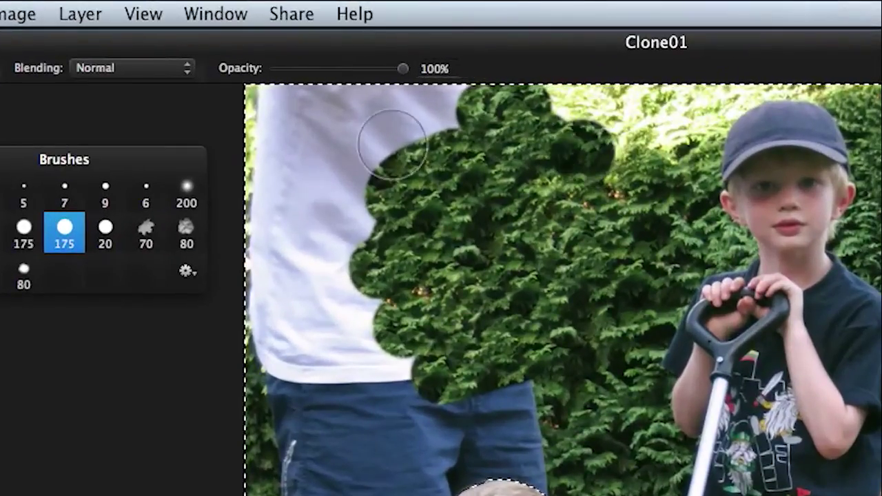
- Switch to the soft round 200 brush, sample the sunlit hedge and clone bright foliage over the dark patch at the hedge's upper edge
left_click(187, 191)
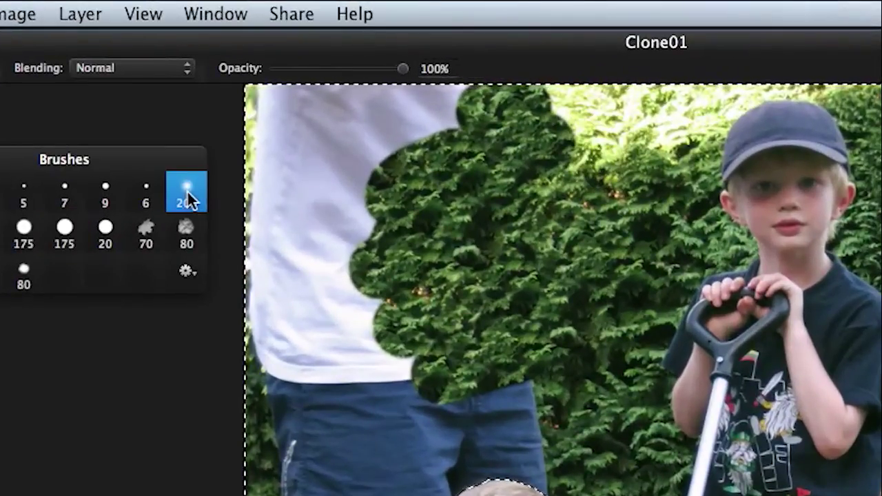
left_click(673, 142, "alt")
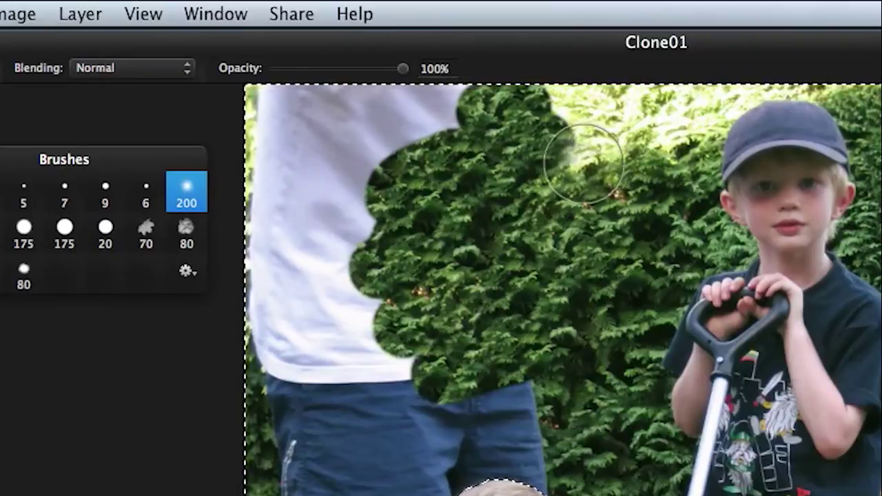
mouse_move(559, 169)
left_mouse_down()
mouse_move(489, 191)
mouse_move(596, 147)
mouse_move(580, 160)
mouse_move(602, 142)
mouse_move(554, 139)
mouse_move(565, 132)
mouse_move(540, 107)
mouse_move(540, 168)
mouse_move(519, 103)
left_mouse_up()
key("alt")
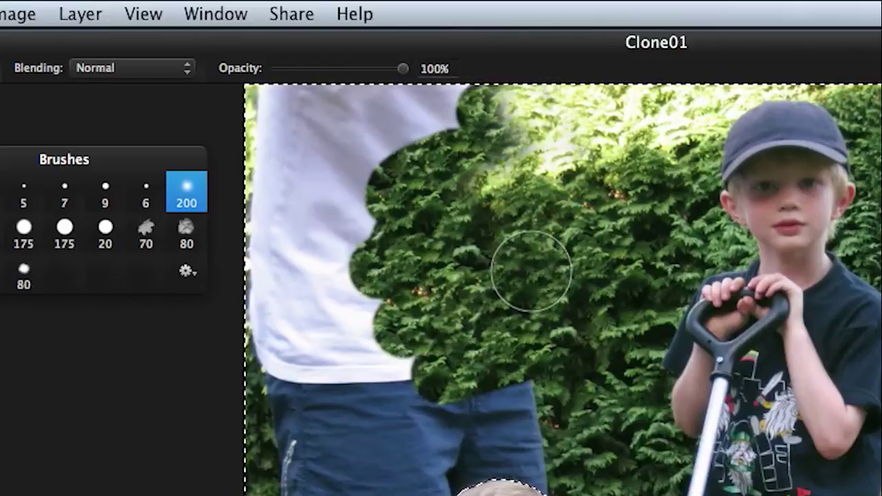
- Sample the shaded hedge and clone dark foliage over the sunlit upper hedge between the shirt and the boy's cap
left_click(348, 237)
key("alt")
left_click(532, 270, "alt")
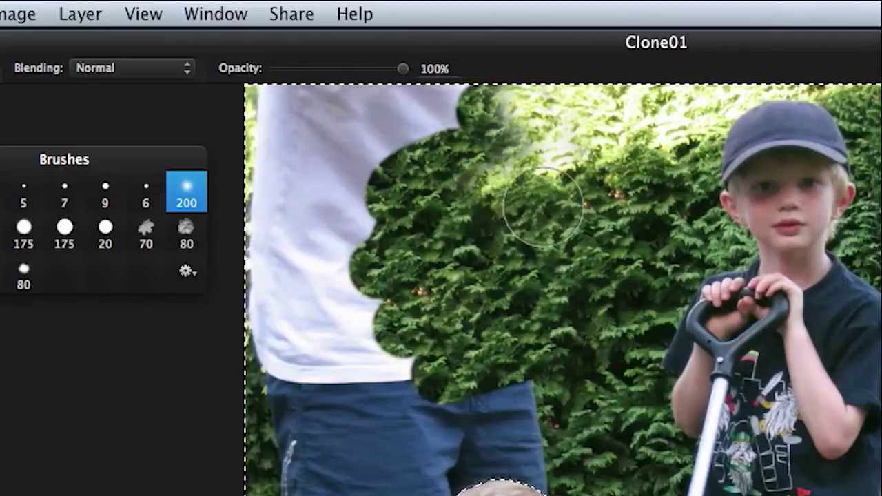
mouse_move(561, 142)
left_mouse_down()
mouse_move(586, 142)
mouse_move(537, 146)
mouse_move(499, 183)
mouse_move(508, 118)
mouse_move(593, 142)
mouse_move(502, 118)
mouse_move(659, 147)
mouse_move(625, 163)
mouse_move(571, 147)
mouse_move(528, 182)
mouse_move(517, 112)
mouse_move(604, 136)
mouse_move(626, 154)
mouse_move(609, 173)
mouse_move(544, 130)
mouse_move(658, 157)
mouse_move(666, 144)
mouse_move(686, 143)
mouse_move(548, 191)
mouse_move(698, 104)
mouse_move(546, 188)
left_mouse_up()
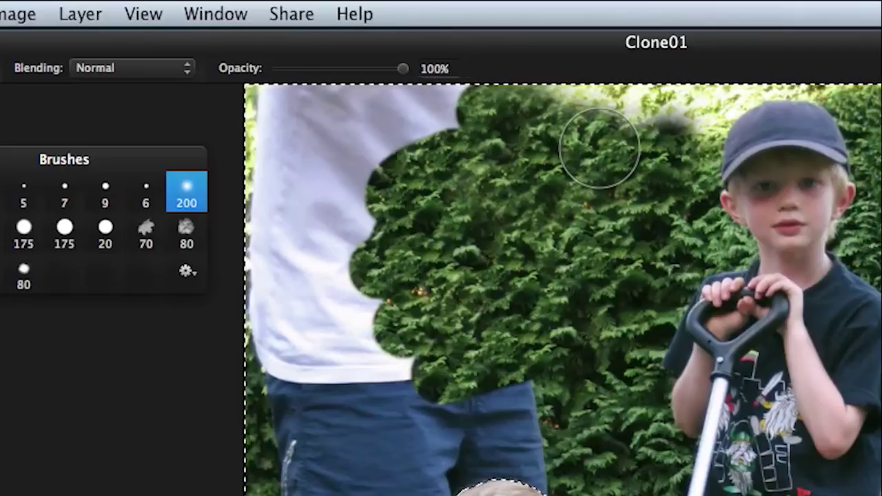
- Reduce the soft round brush to 100, resample the hedge and blend foliage along the blurred bright edge beside the boy's cap
key("bracketleft")
key("bracketleft")
key("bracketleft")
key("bracketleft")
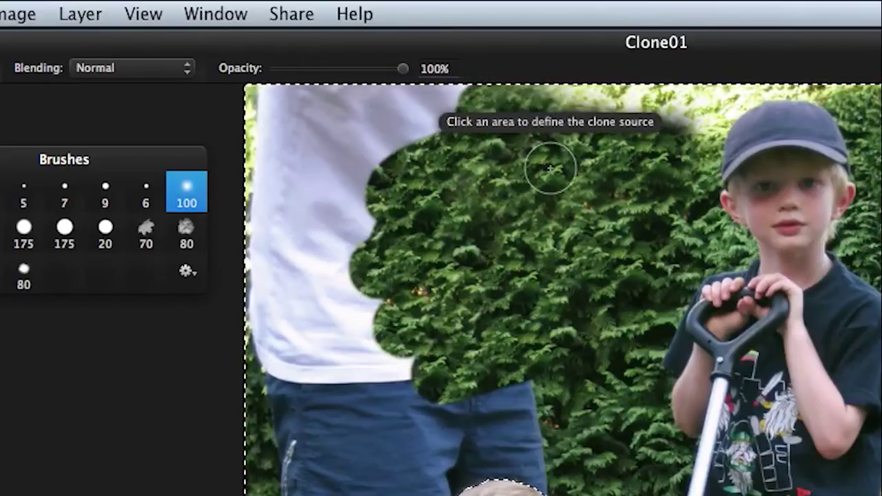
left_click(674, 124)
left_click(693, 129)
left_click(704, 140)
left_click(630, 128)
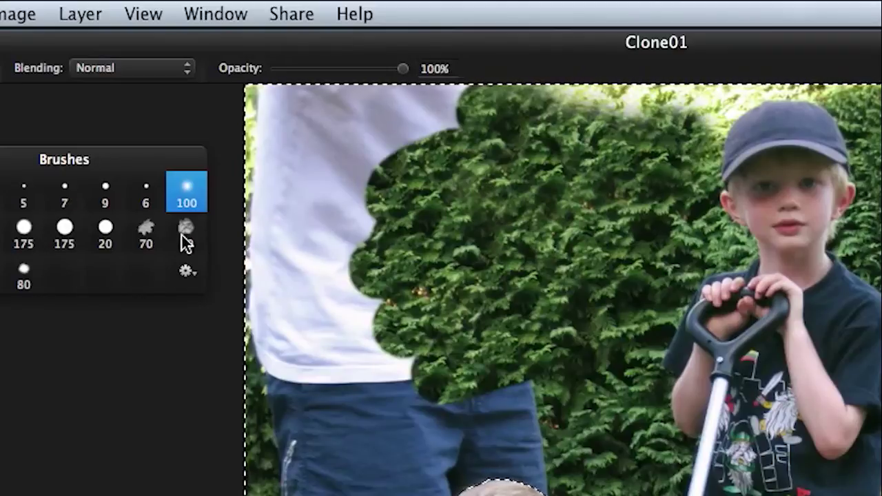
- Enlarge the hard round 175 brush to 250, try it on the cloned hedge and undo the stray strokes
left_click(65, 231)
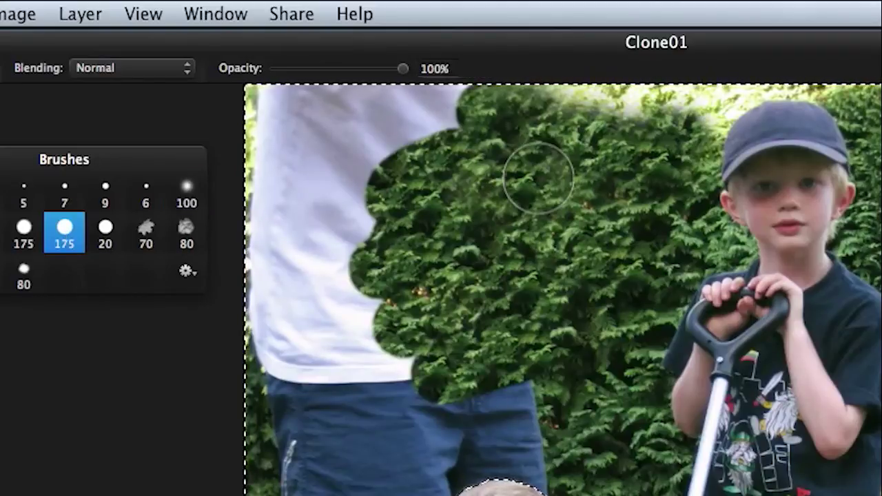
left_click(465, 178)
key("bracketright")
key("bracketright")
key("bracketright")
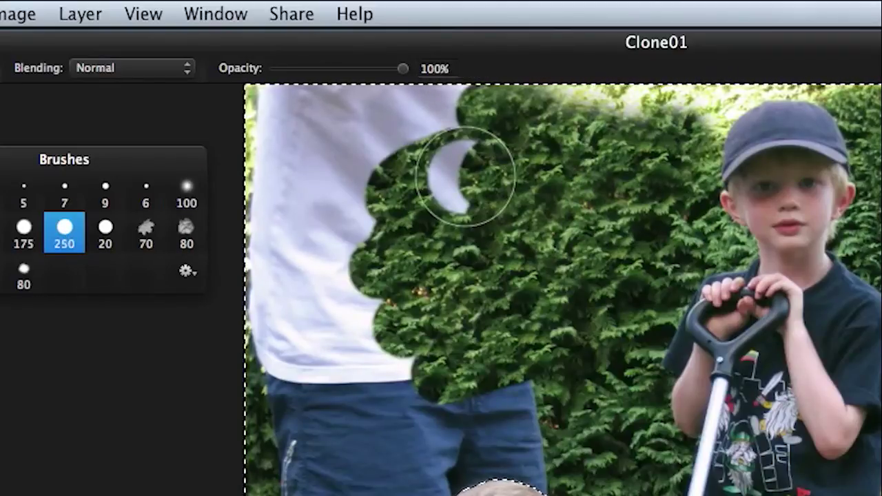
key("super+z")
left_click(477, 215)
left_click(480, 209)
key("super+z")
- Clone sampled hedge foliage over the middle and lower parts of the white shirt out to the photo's edge, undoing a stray stroke
left_click(613, 196, "alt")
left_click(336, 205)
left_click(402, 169)
left_click_drag(295, 177, 343, 222)
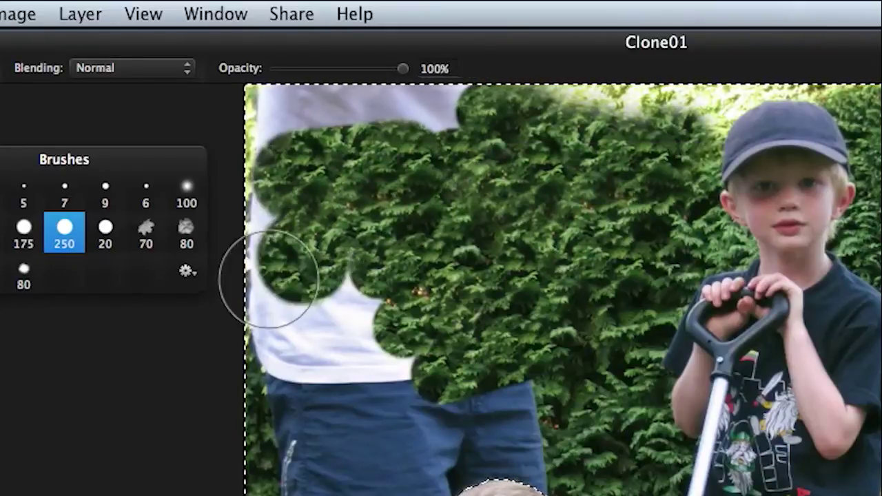
left_click_drag(293, 213, 248, 209)
left_click(520, 252, "alt")
mouse_move(348, 310)
left_mouse_down()
mouse_move(259, 300)
mouse_move(284, 268)
mouse_move(273, 269)
mouse_move(357, 314)
mouse_move(297, 382)
left_mouse_up()
key("super+z")
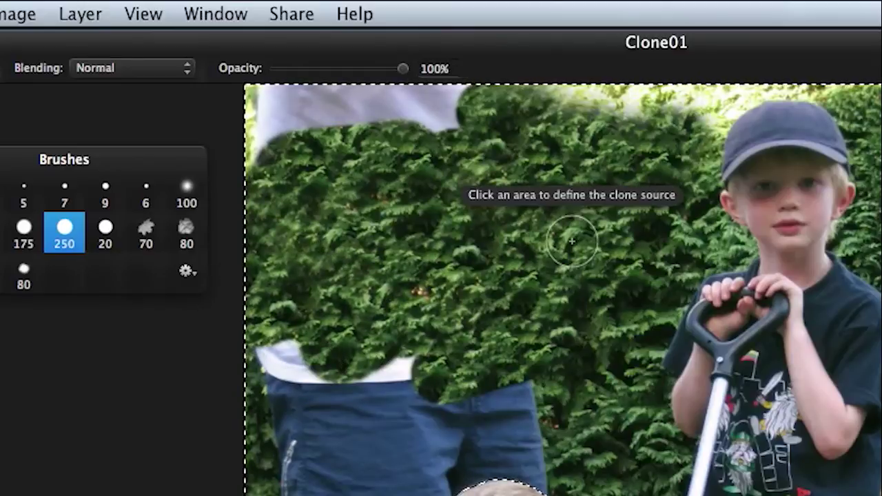
- Clone hedge foliage over the remaining shirt hem and all of the blue shorts behind the toddler's head, resampling the hedge between strokes
left_click(533, 282, "alt")
mouse_move(372, 386)
left_mouse_down()
mouse_move(402, 345)
mouse_move(308, 401)
mouse_move(295, 355)
mouse_move(414, 374)
mouse_move(331, 458)
mouse_move(277, 464)
left_mouse_up()
left_click(562, 276, "alt")
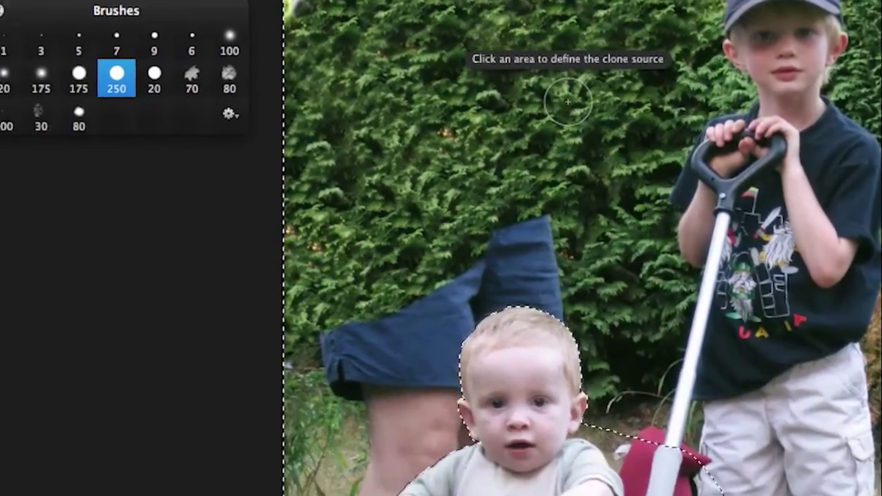
left_click(566, 143, "alt")
mouse_move(541, 267)
left_mouse_down()
mouse_move(467, 318)
mouse_move(487, 323)
left_mouse_up()
mouse_move(515, 111)
left_mouse_down()
mouse_move(458, 131)
mouse_move(552, 134)
mouse_move(513, 121)
mouse_move(511, 86)
left_mouse_up()
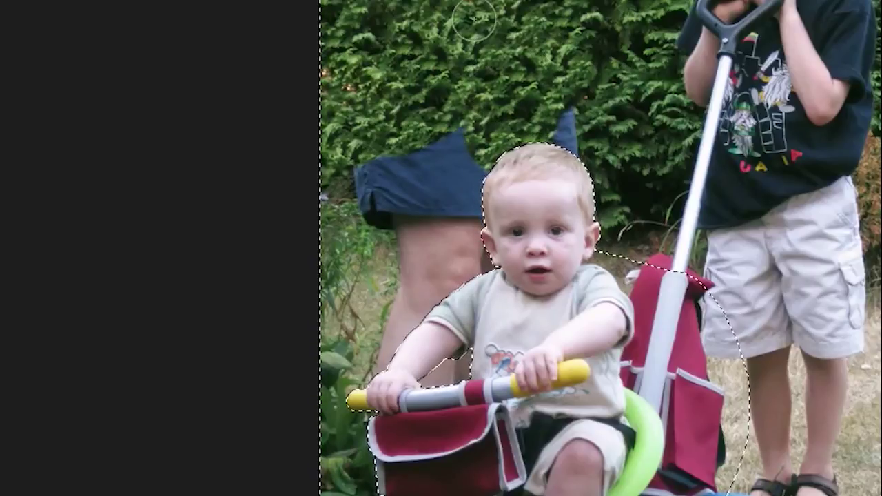
mouse_move(576, 121)
left_mouse_down()
mouse_move(551, 135)
mouse_move(563, 138)
left_mouse_up()
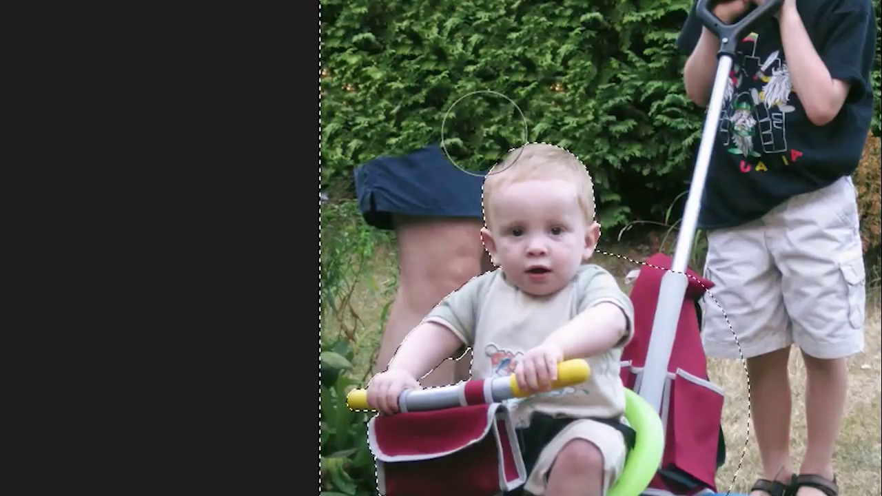
left_click_drag(482, 132, 473, 163)
mouse_move(469, 193)
left_mouse_down()
mouse_move(461, 117)
mouse_move(426, 136)
mouse_move(393, 198)
mouse_move(488, 65)
left_mouse_up()
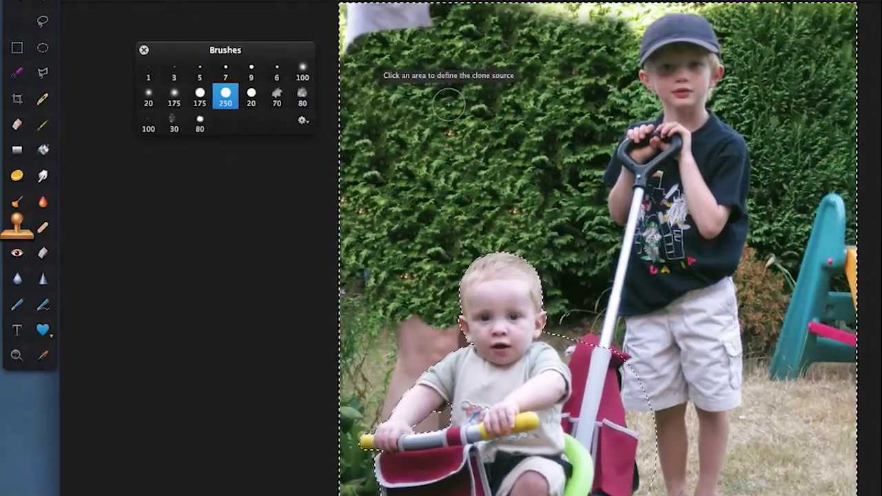
- Clone hedge foliage over the last piece of white shirt and the bright strip along the photo's upper edge
left_click(448, 104, "alt")
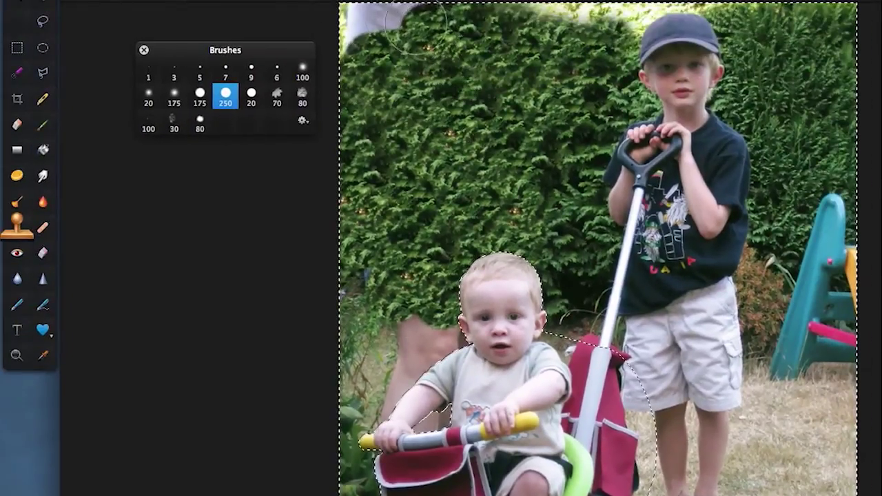
left_click_drag(444, 24, 386, 29)
left_click(455, 148, "alt")
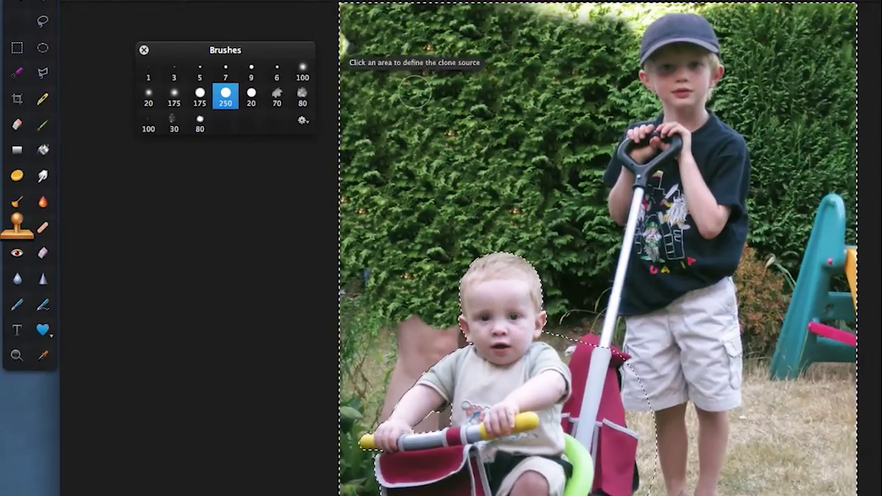
left_click(356, 46)
mouse_move(356, 45)
left_mouse_down()
mouse_move(351, 19)
mouse_move(494, 40)
left_mouse_up()
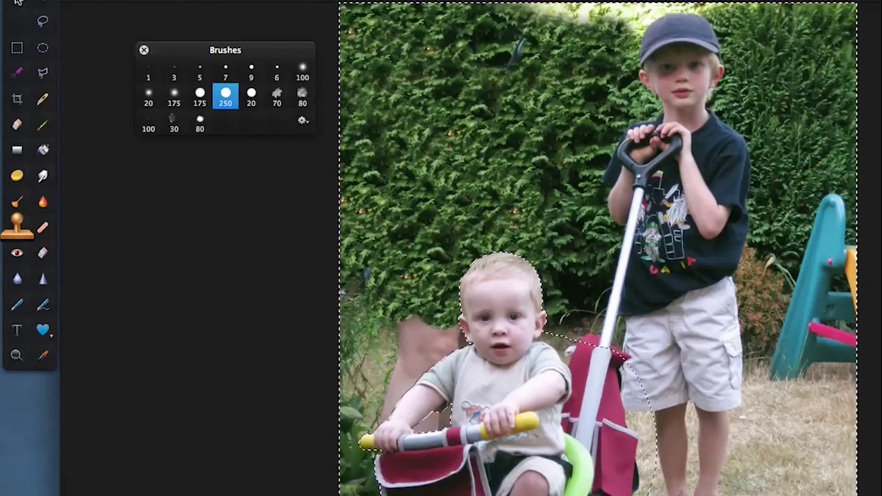
- With the soft round brush at 175, clone hedge over the stray dark mark in the upper hedge and the repeated bright spots
left_click(41, 4)
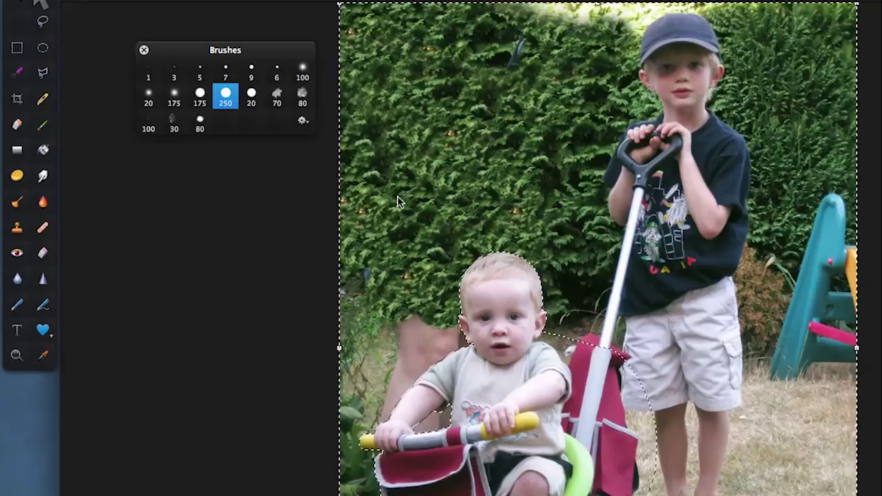
left_click(18, 229)
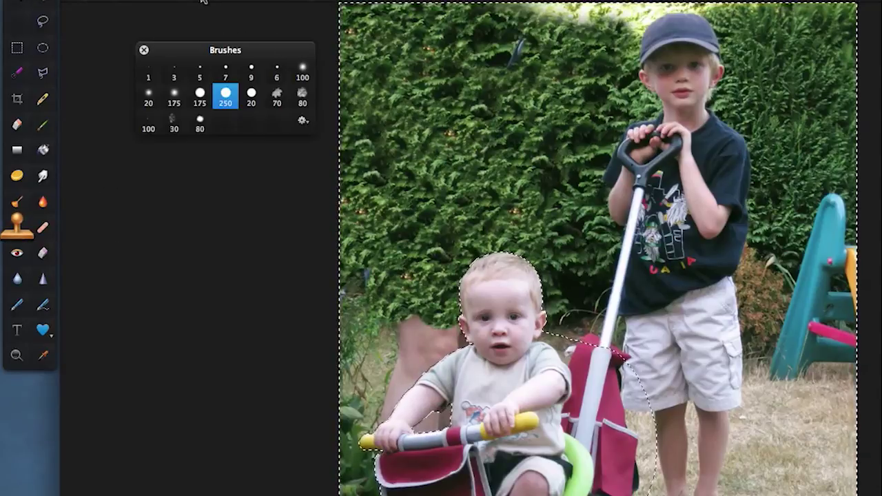
left_click(303, 73)
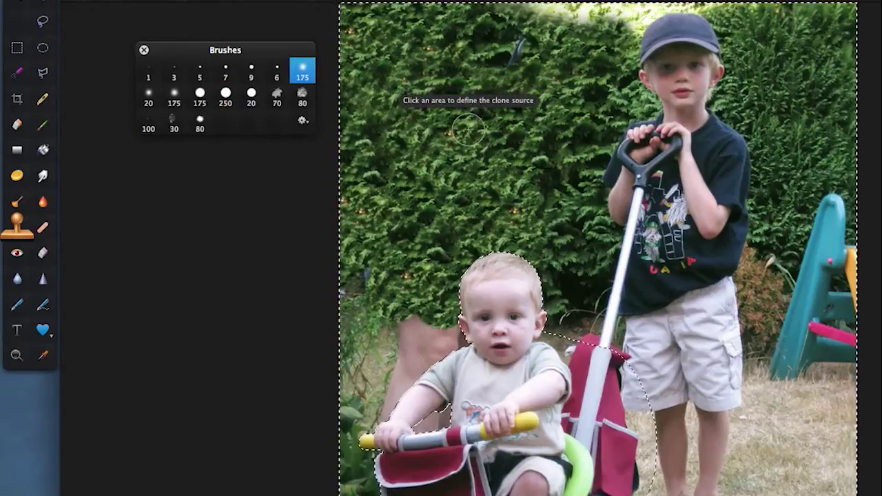
left_click(448, 120, "alt")
left_click_drag(510, 56, 529, 49)
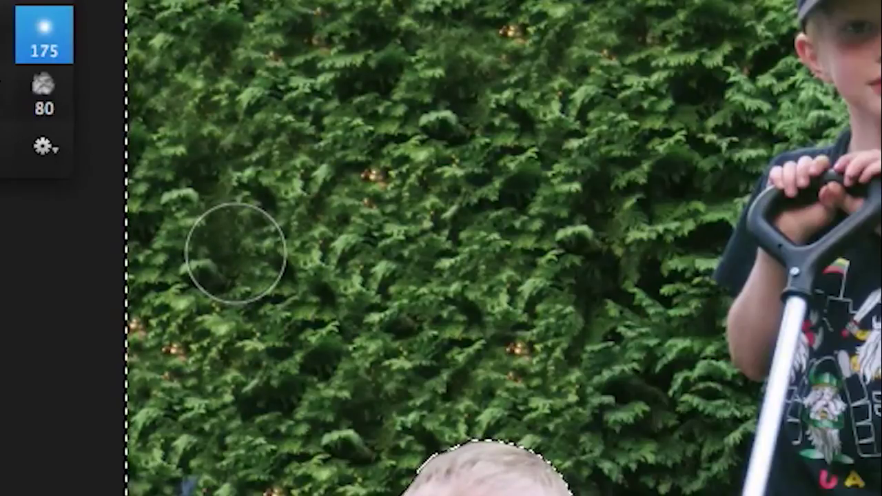
mouse_move(240, 317)
left_mouse_down()
mouse_move(191, 351)
mouse_move(170, 348)
mouse_move(148, 327)
left_mouse_up()
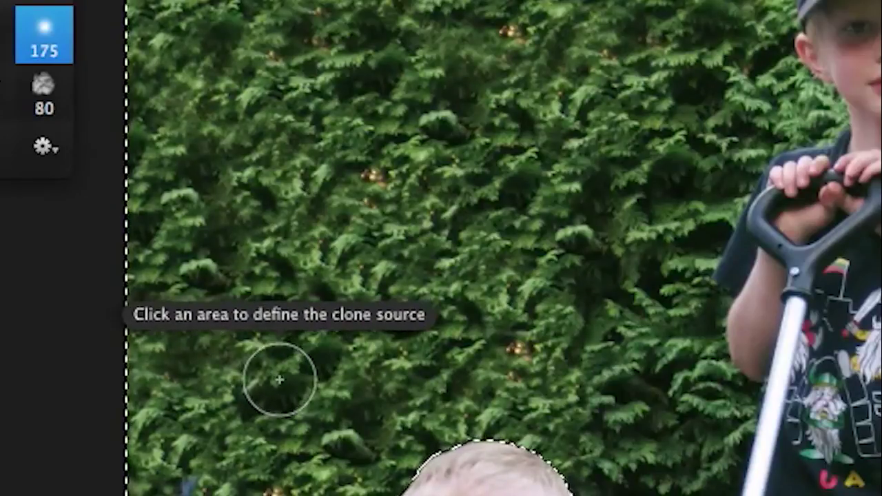
left_click(279, 379, "alt")
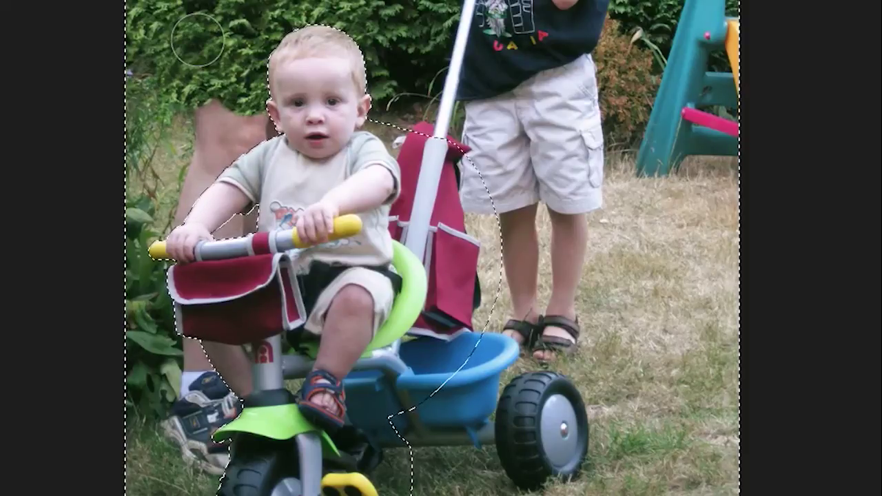
- Sample the dry grass beside the standing boy's feet as the clone source for covering the adult's bare knee
key("ctrl+z")
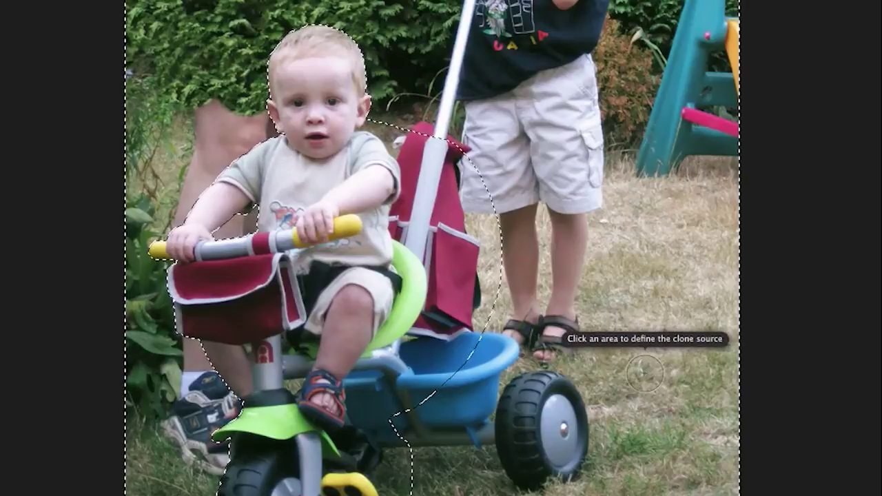
left_click(556, 324, "alt")
key("ctrl+z")
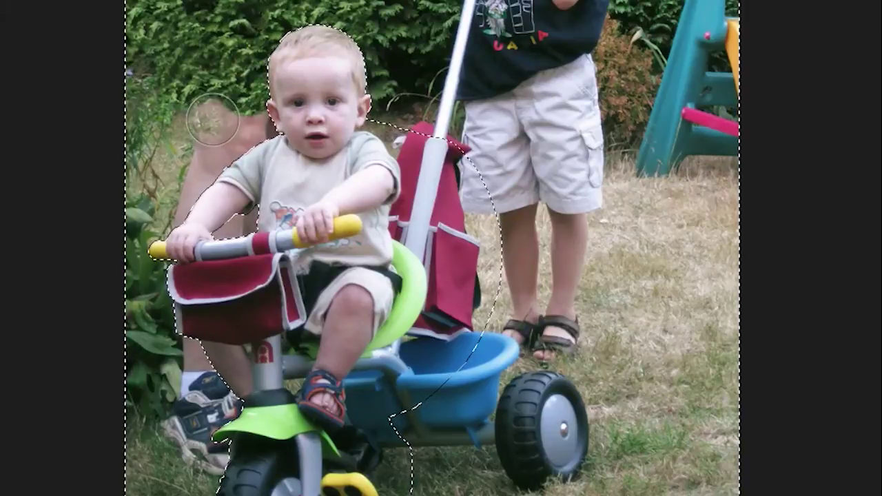